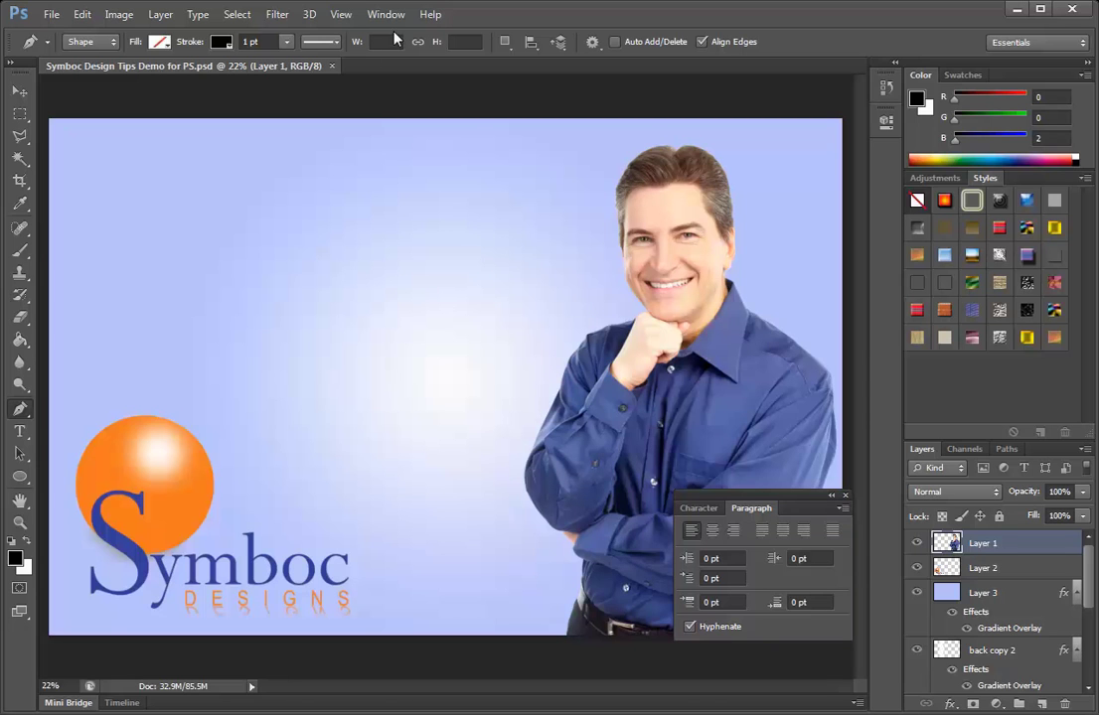
Step: Add a horizontal guide at 1 in and drag it up to the top of the man's head
left_click(342, 16)
left_click(386, 391)
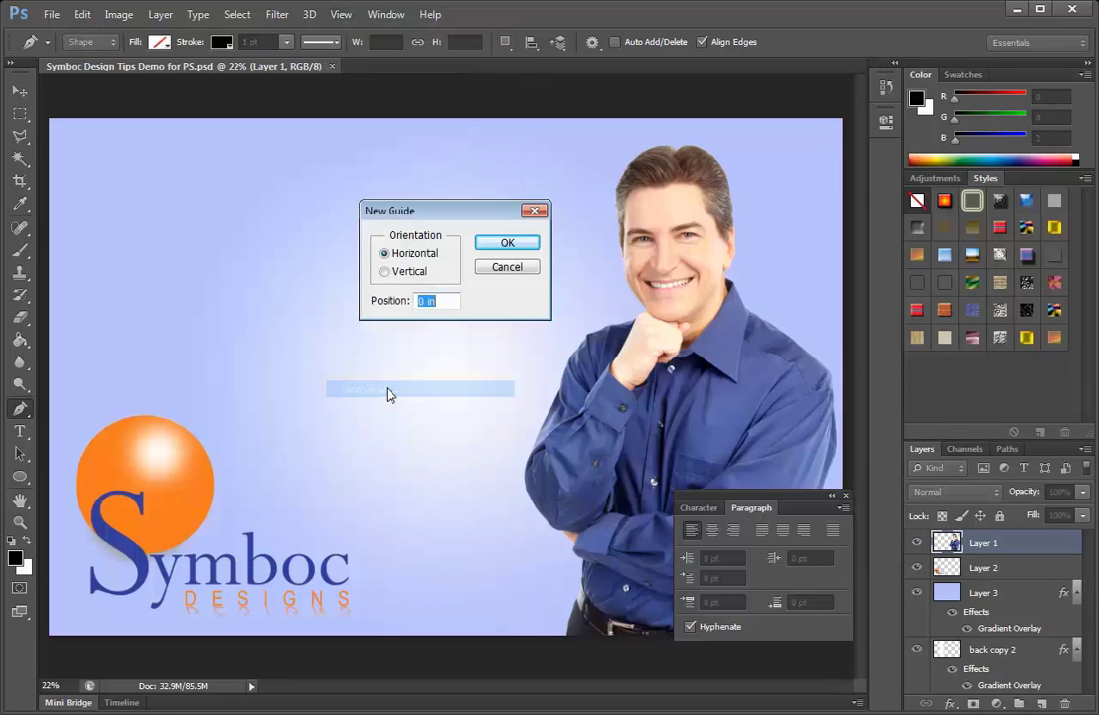
left_click(420, 301)
left_click_drag(420, 301, 389, 300)
type("1")
left_click(507, 244)
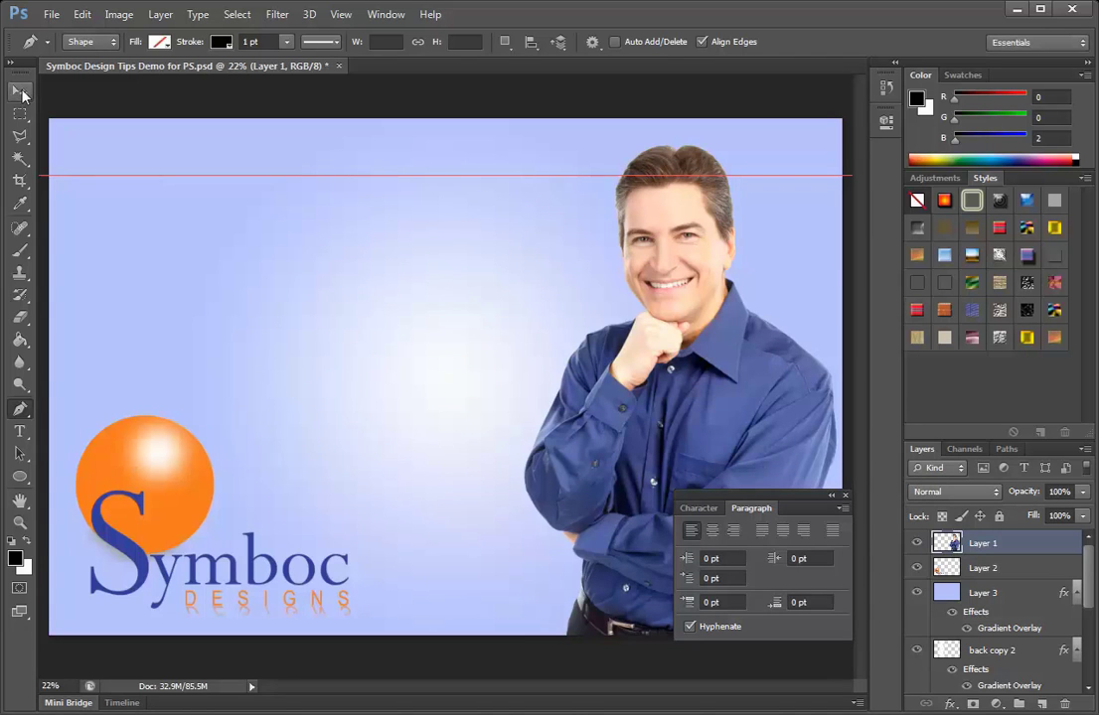
left_click(21, 91)
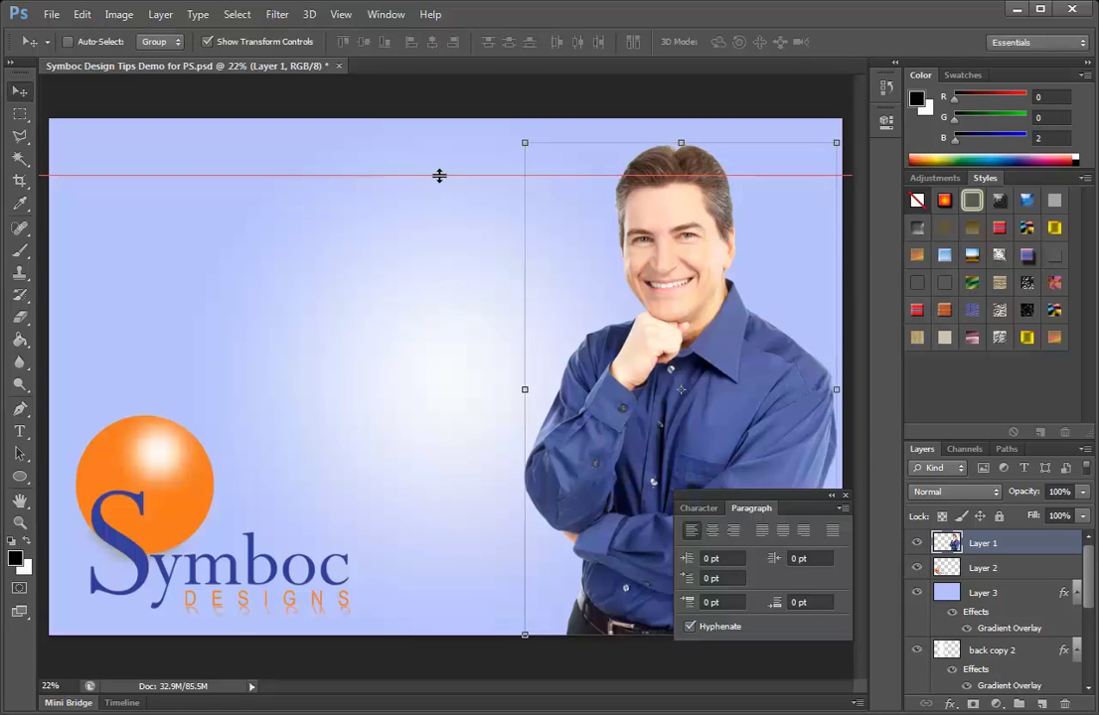
left_click_drag(439, 176, 451, 148)
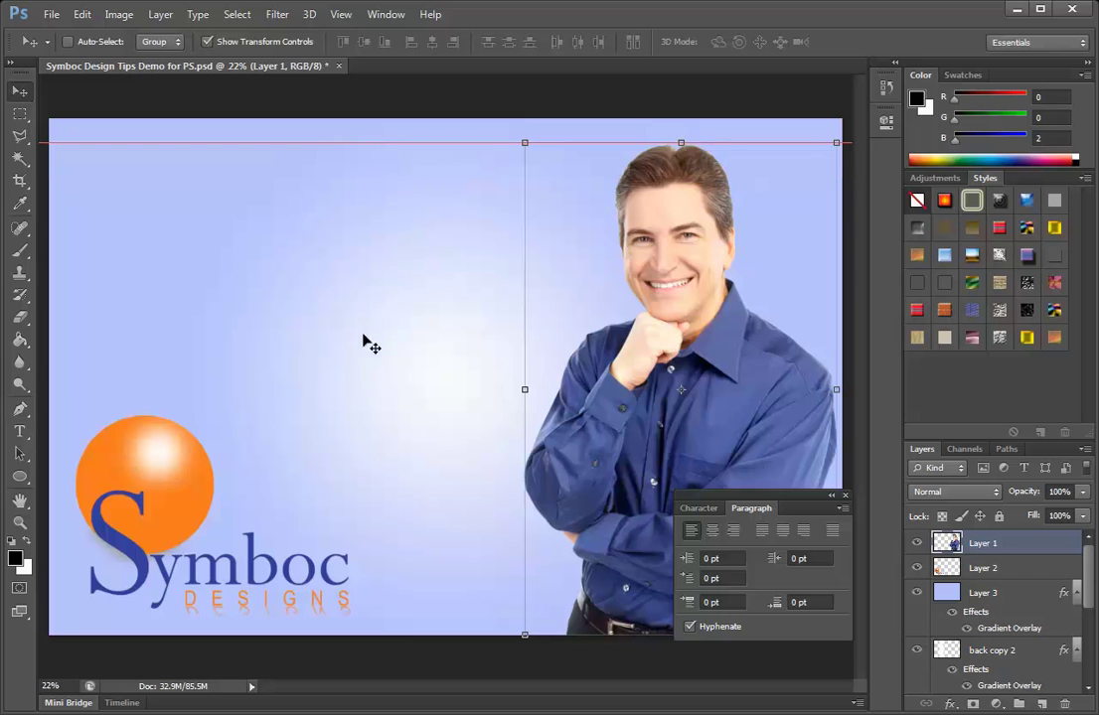
Step: Add a horizontal guide at 7.5 in and drag it down to the orange ball's bottom
left_click(343, 17)
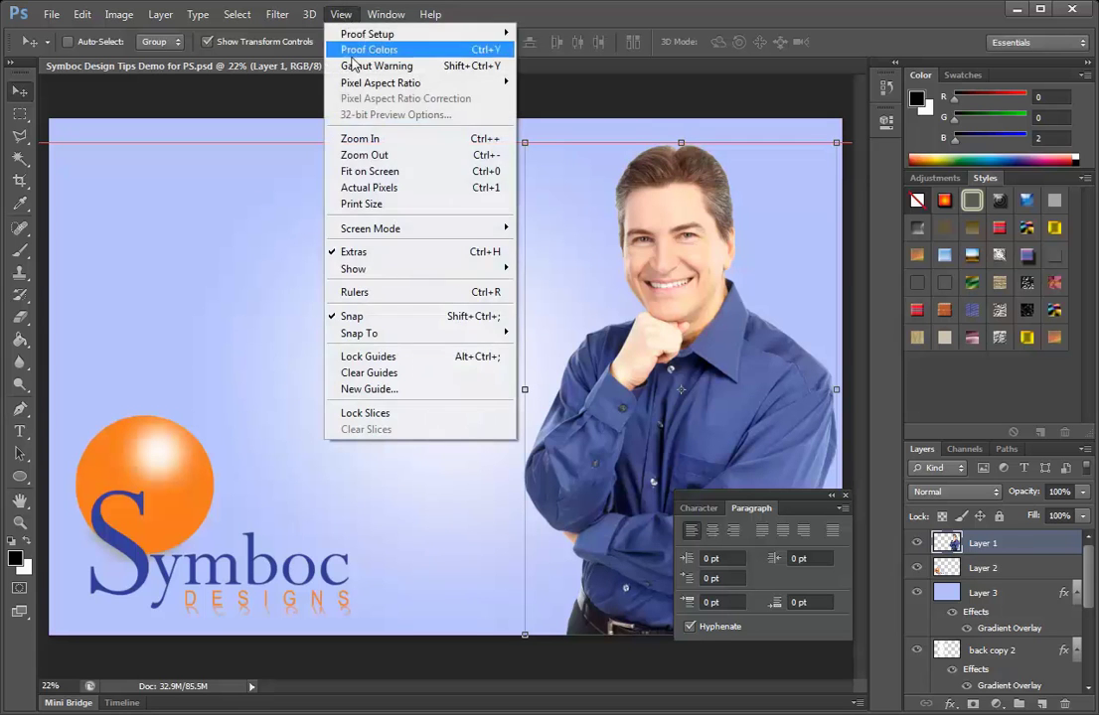
left_click(395, 393)
left_click(385, 272)
left_click(384, 254)
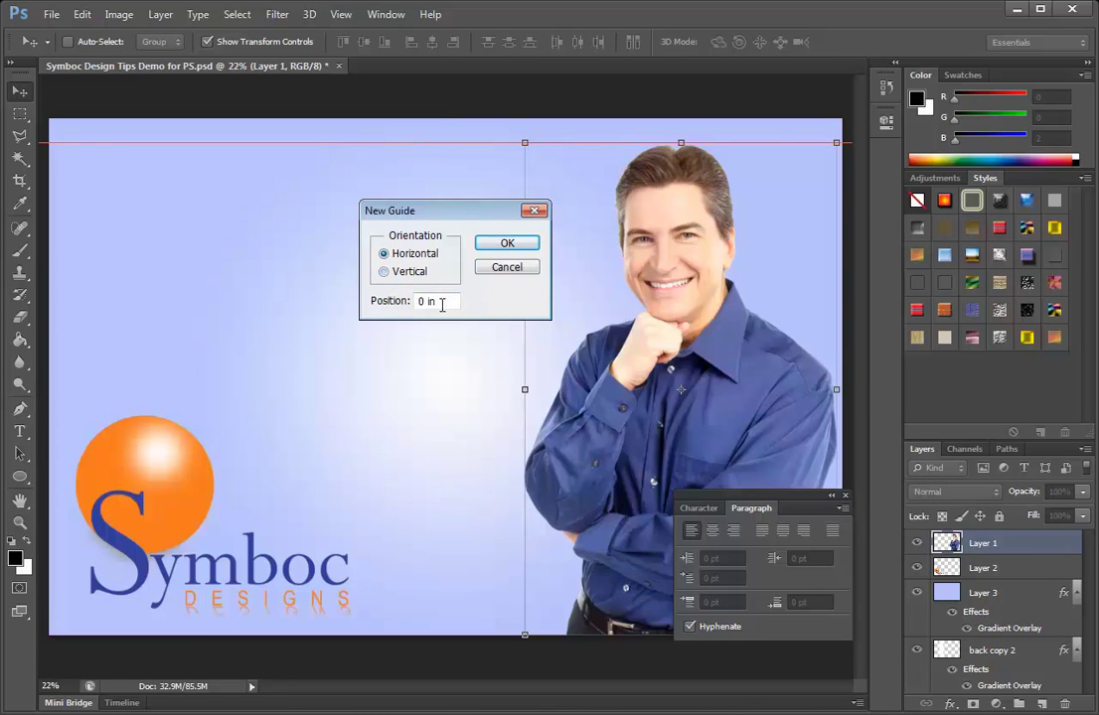
left_click_drag(426, 301, 341, 287)
type("7")
type(".5")
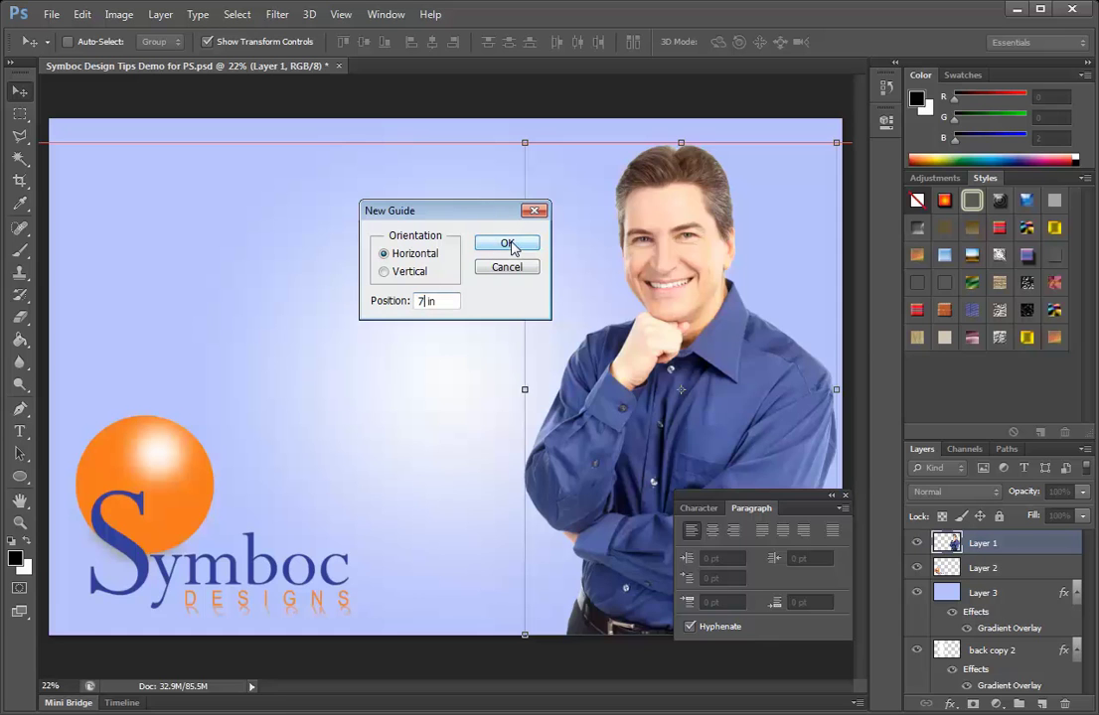
left_click(507, 244)
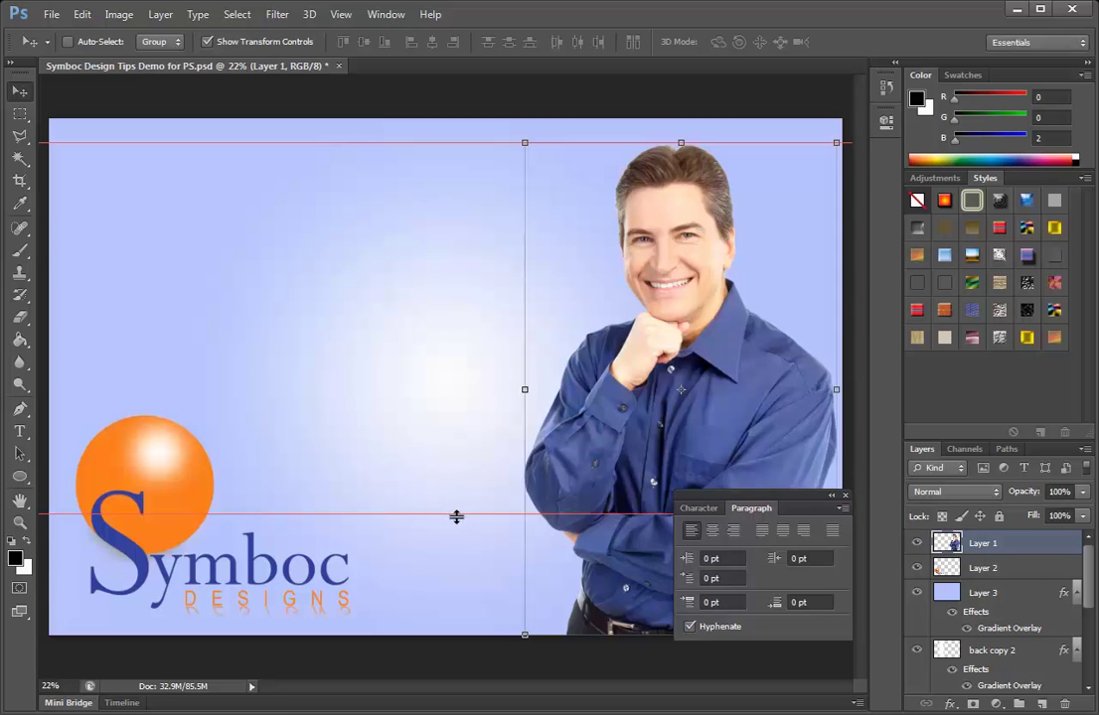
left_click_drag(464, 518, 466, 533)
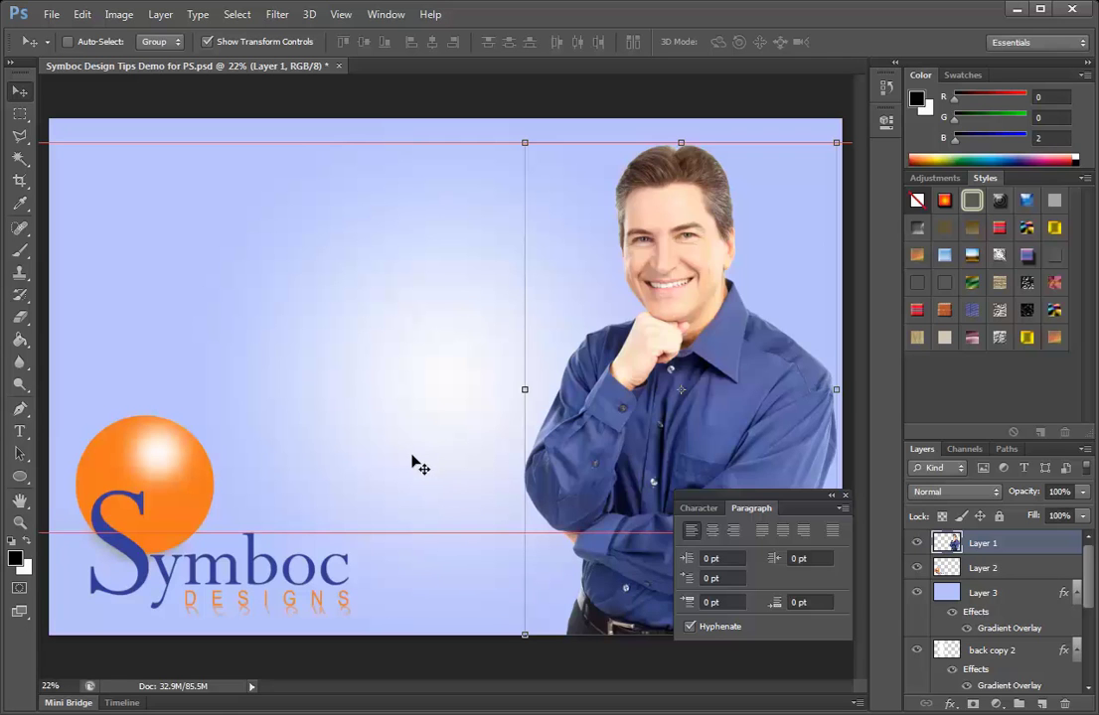
Step: Set the Pen tool to Path mode with Combine Shapes
left_click(21, 409)
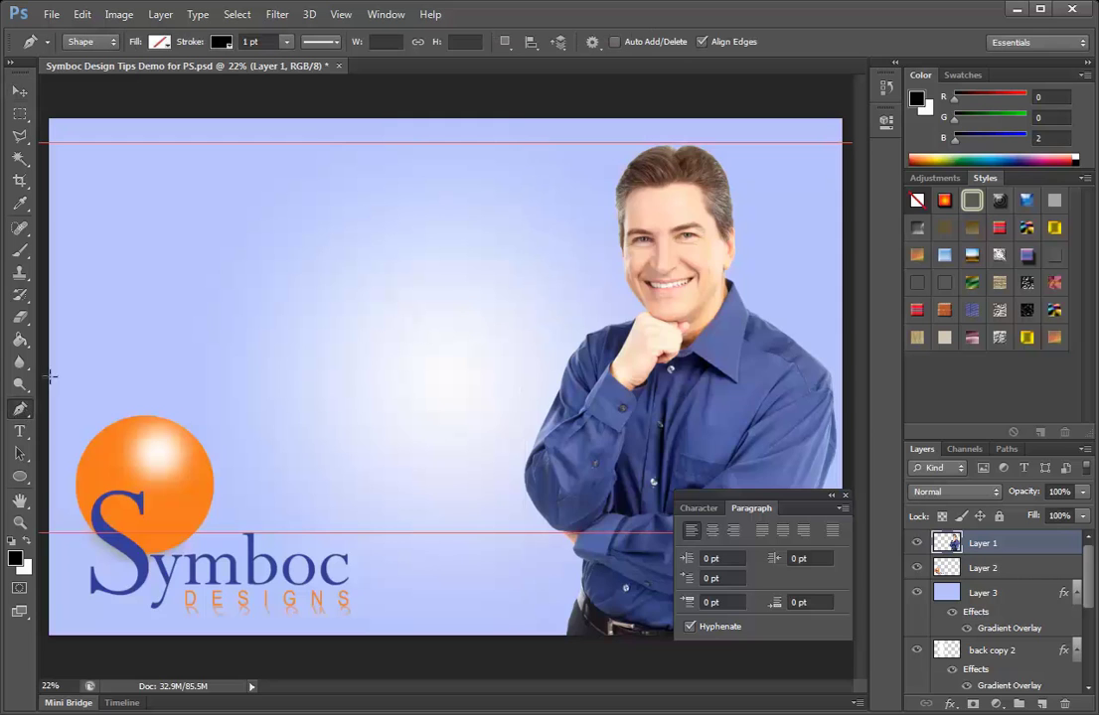
left_click(114, 43)
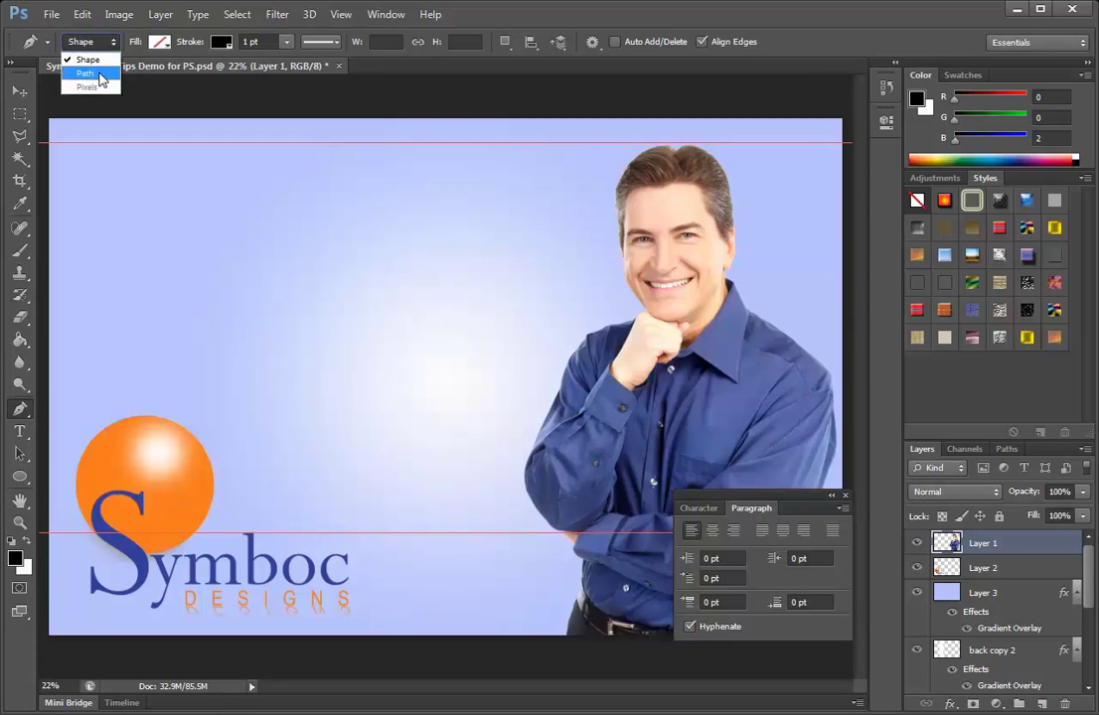
left_click(97, 74)
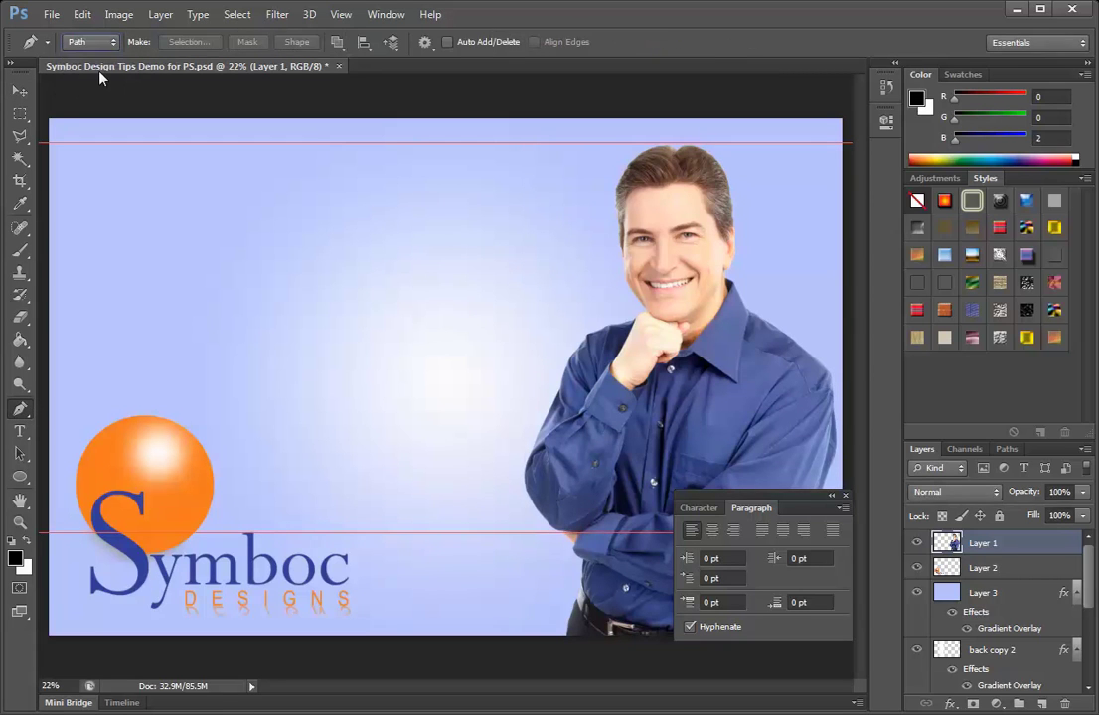
left_click(338, 42)
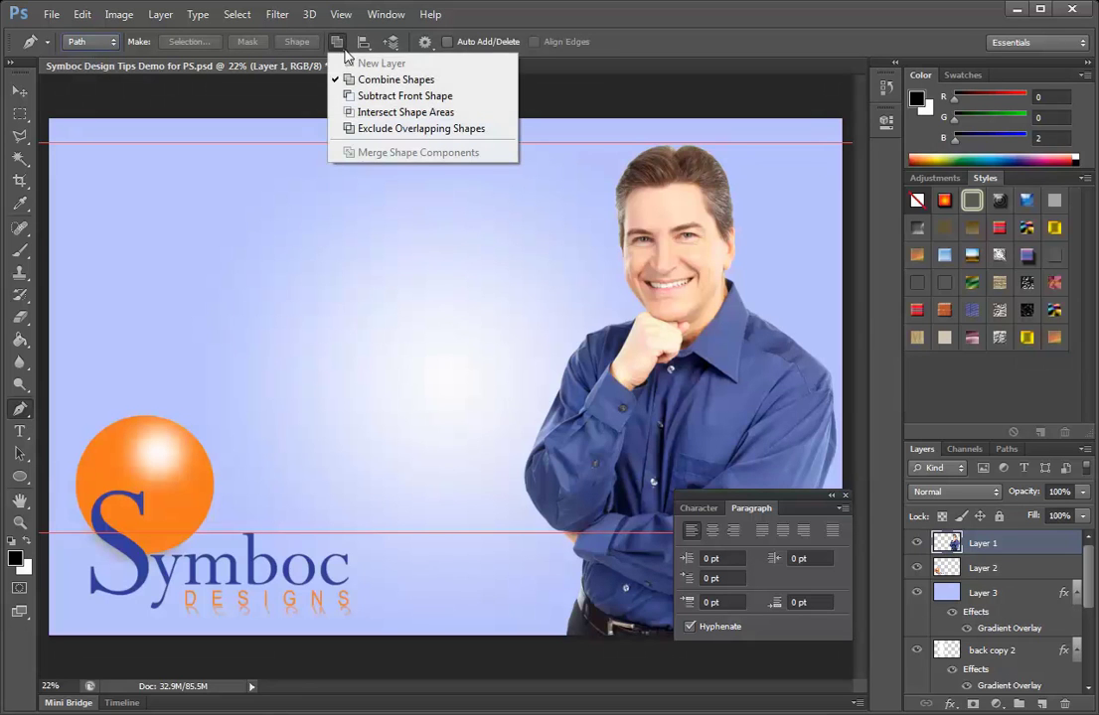
left_click(404, 85)
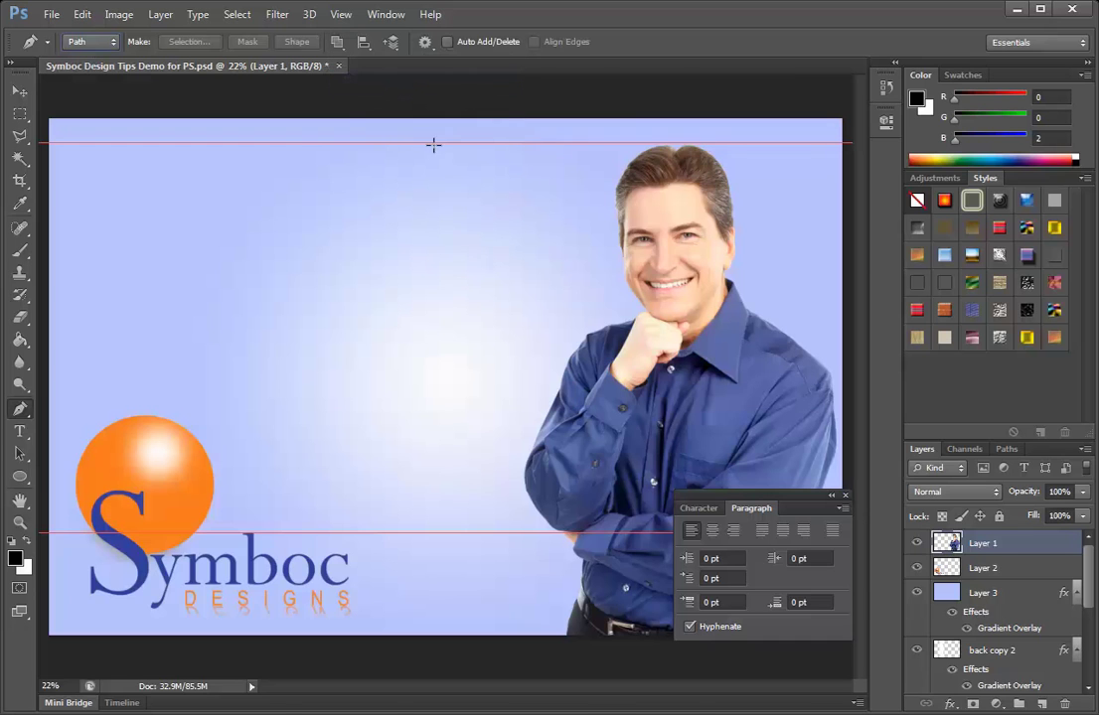
Step: Trace the path from the top guide down the man's head, hand, arm and elbow to the bottom guide
left_click(631, 143)
left_click(604, 176)
left_click(604, 202)
left_click(605, 235)
left_click(612, 273)
left_click(617, 306)
left_click(591, 319)
left_click(573, 340)
left_click(552, 370)
left_click(530, 422)
left_click(511, 470)
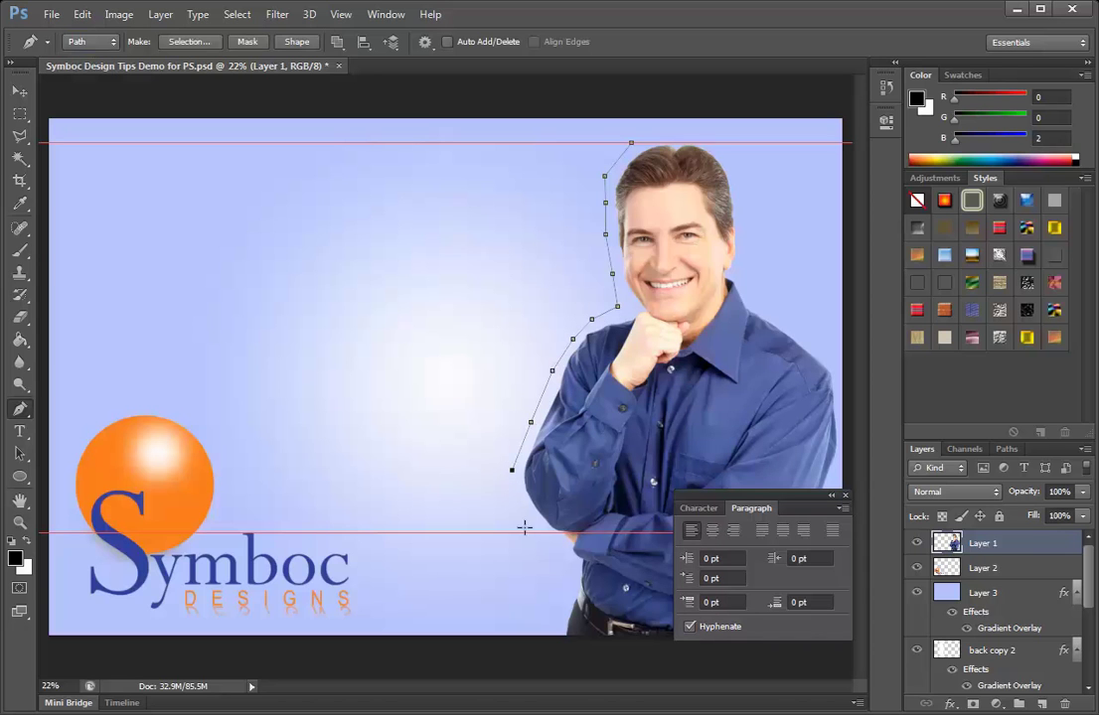
left_click(526, 520)
left_click(527, 533)
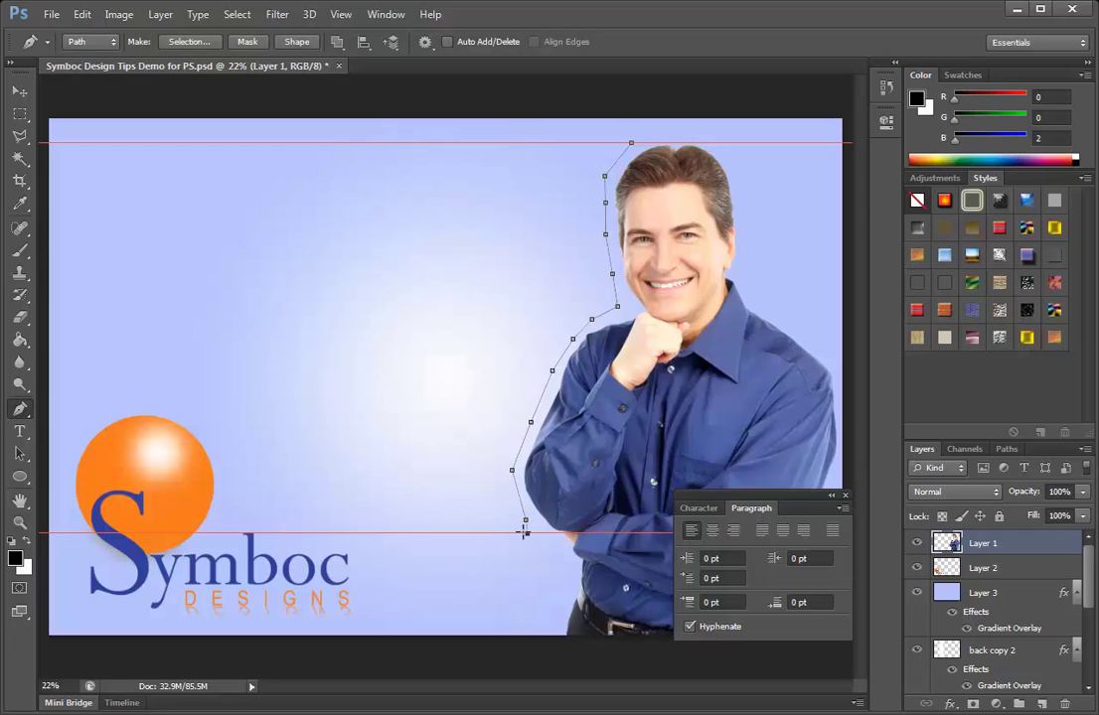
Step: Continue the path along the bottom guide, around the orange ball's top, then close it at the start
left_click(204, 534)
left_click(219, 521)
left_click(230, 486)
left_click(219, 440)
left_click(202, 423)
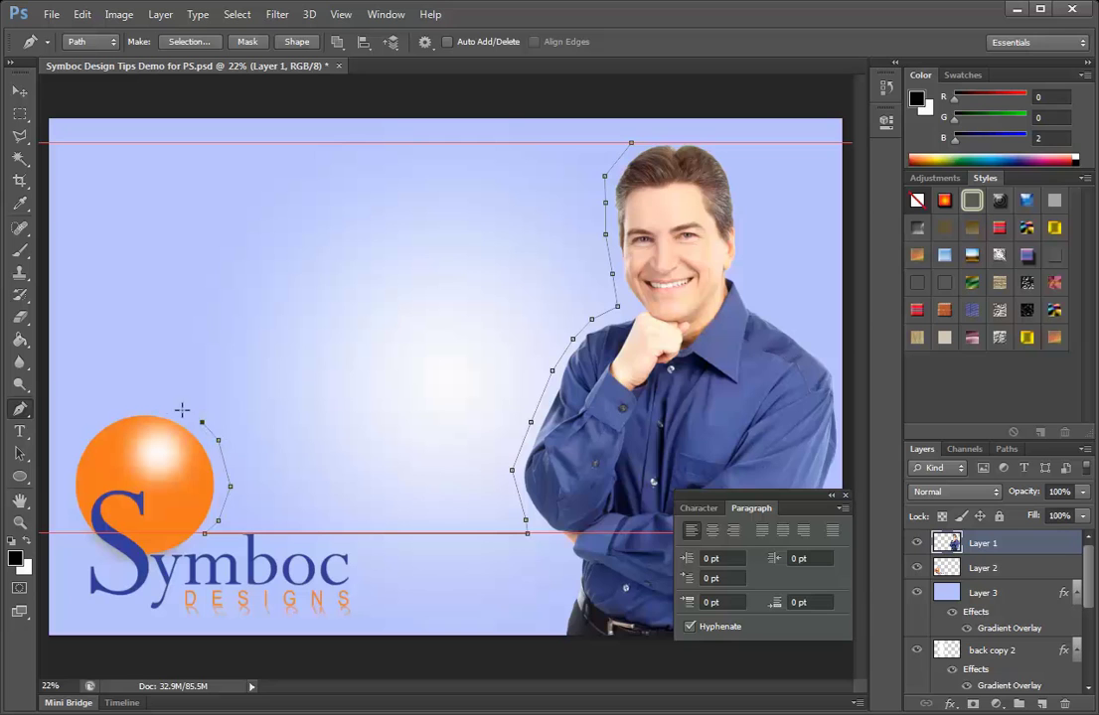
left_click(106, 407)
left_click(85, 405)
left_click(94, 143)
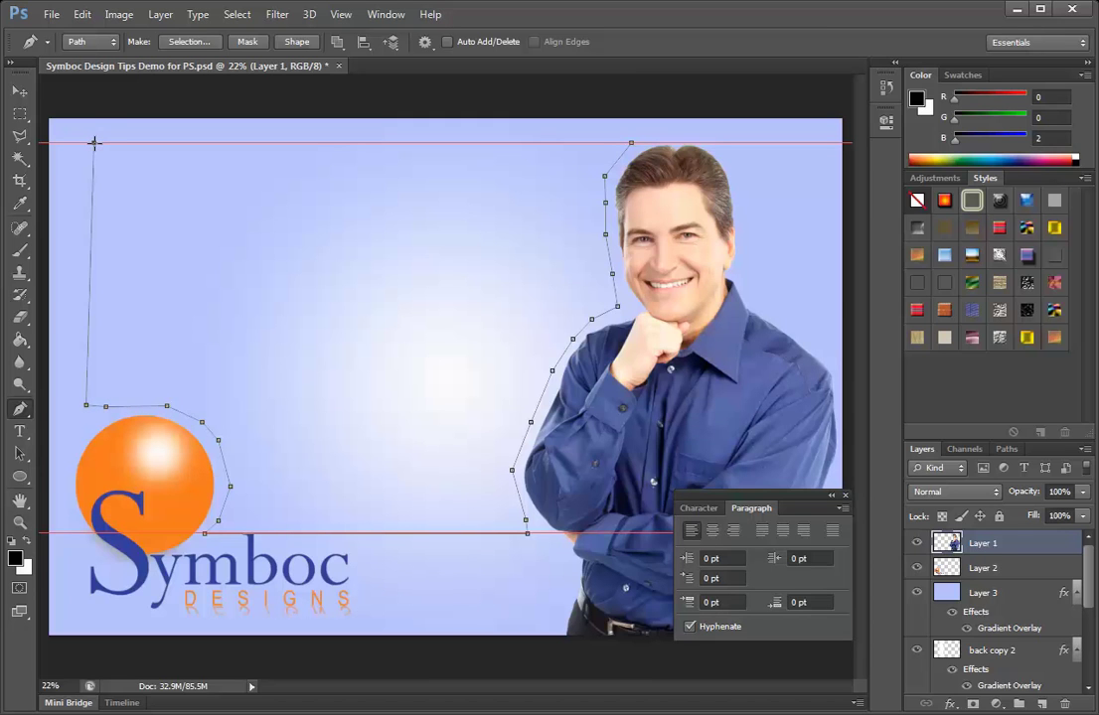
left_click(632, 144)
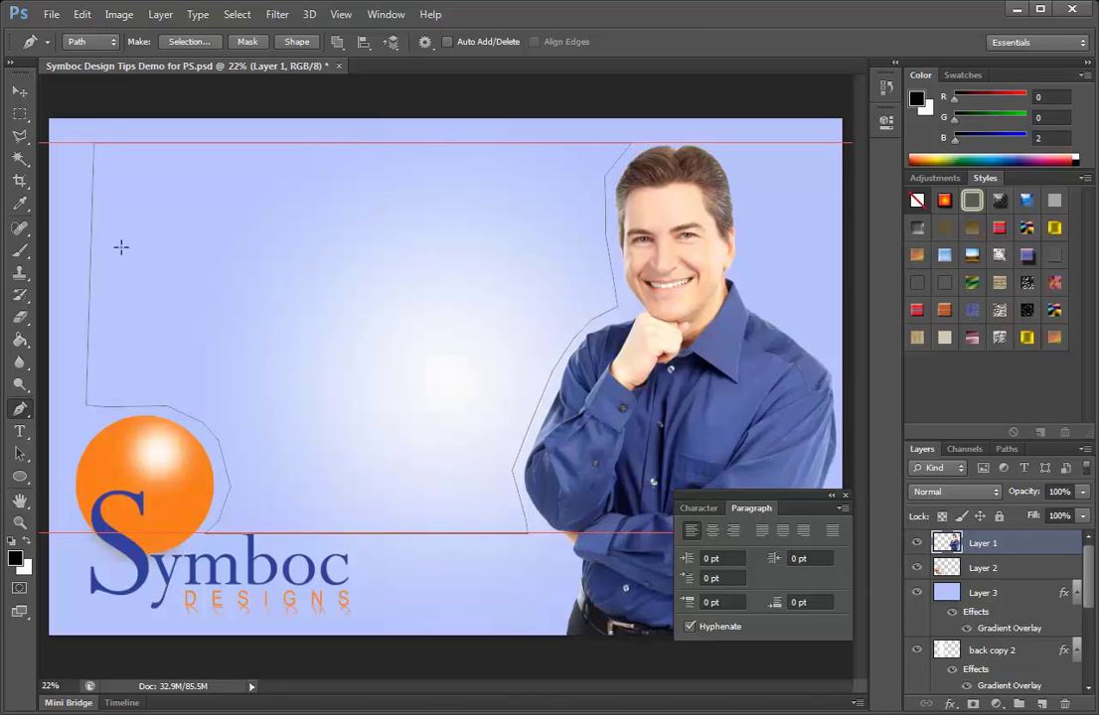
Step: Create an empty Arial Regular 14 pt area-type layer inside the container path
left_click(21, 436)
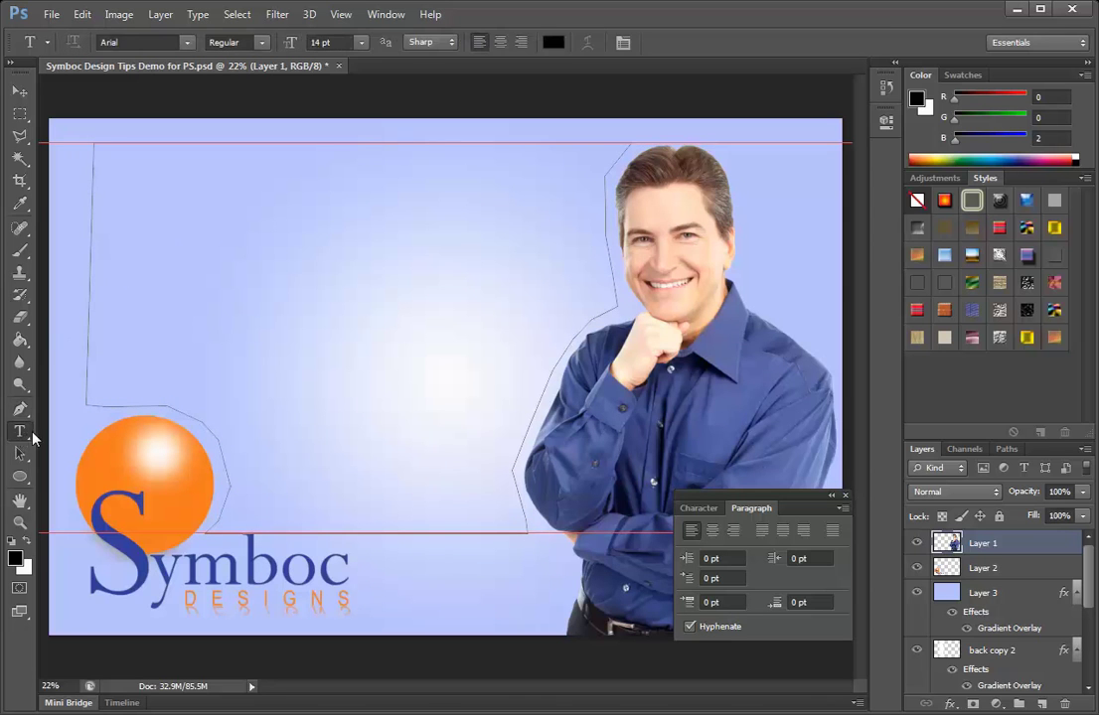
left_click(117, 162)
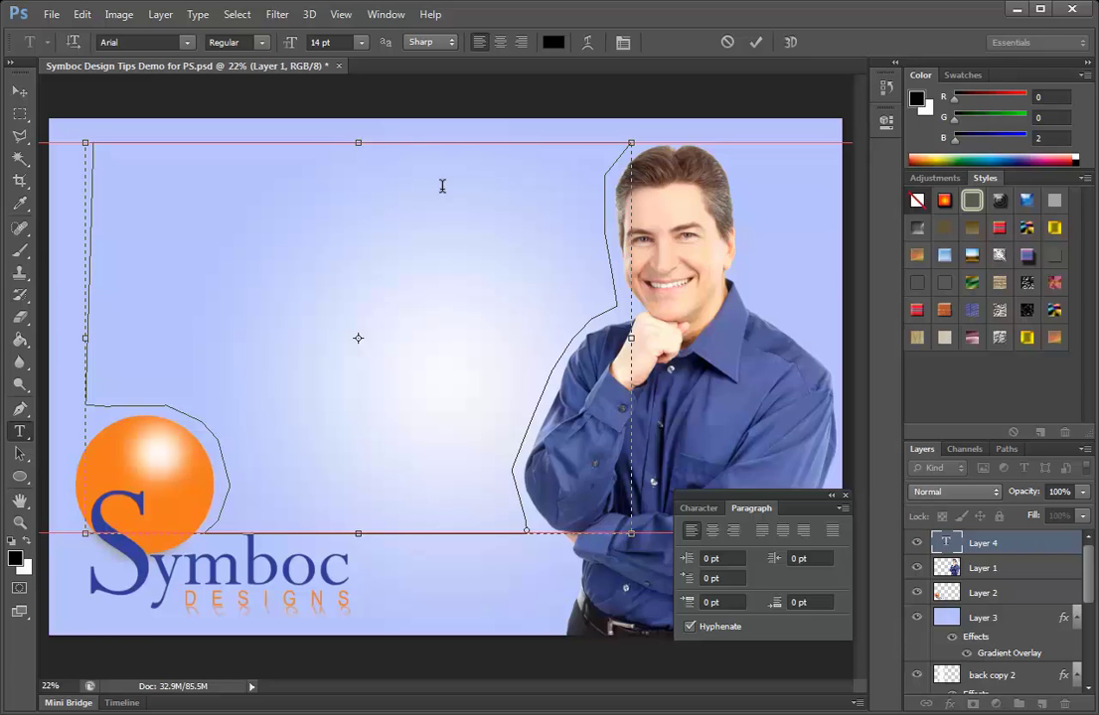
Step: Paste the paragraph text into the container, turn off hyphenation, and commit the type layer
key("ctrl+v")
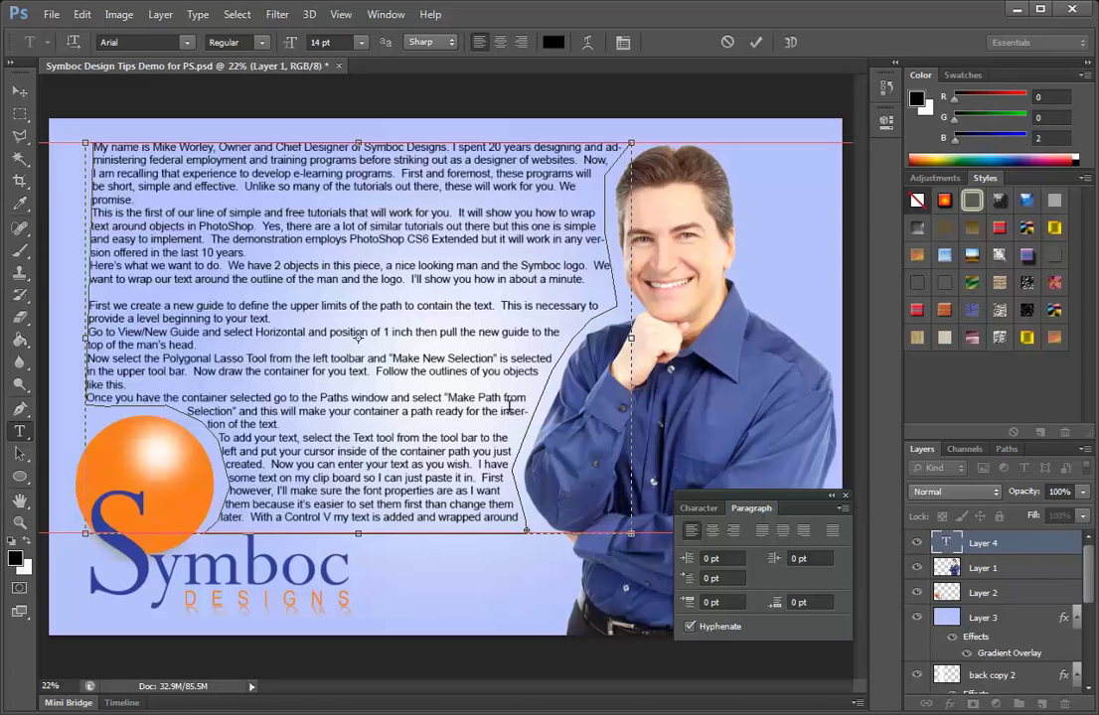
left_click(690, 628)
left_click(21, 115)
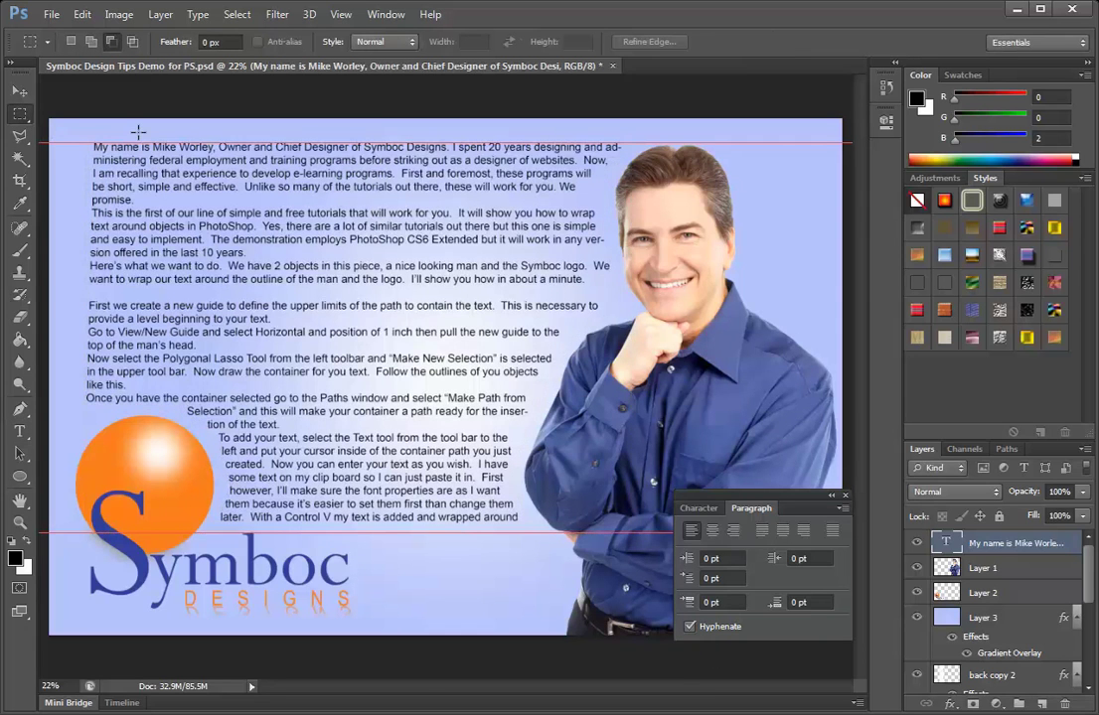